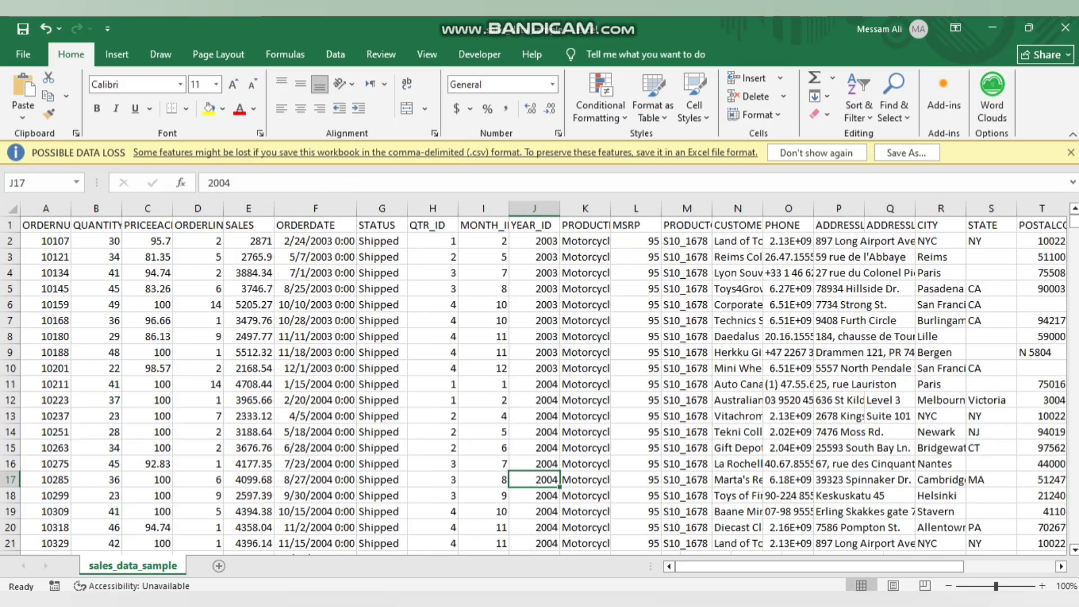
Auto-fit the widths of the ORDERNUMBER and QUANTITYORDERED columns
left_click(483, 304)
left_click(46, 241)
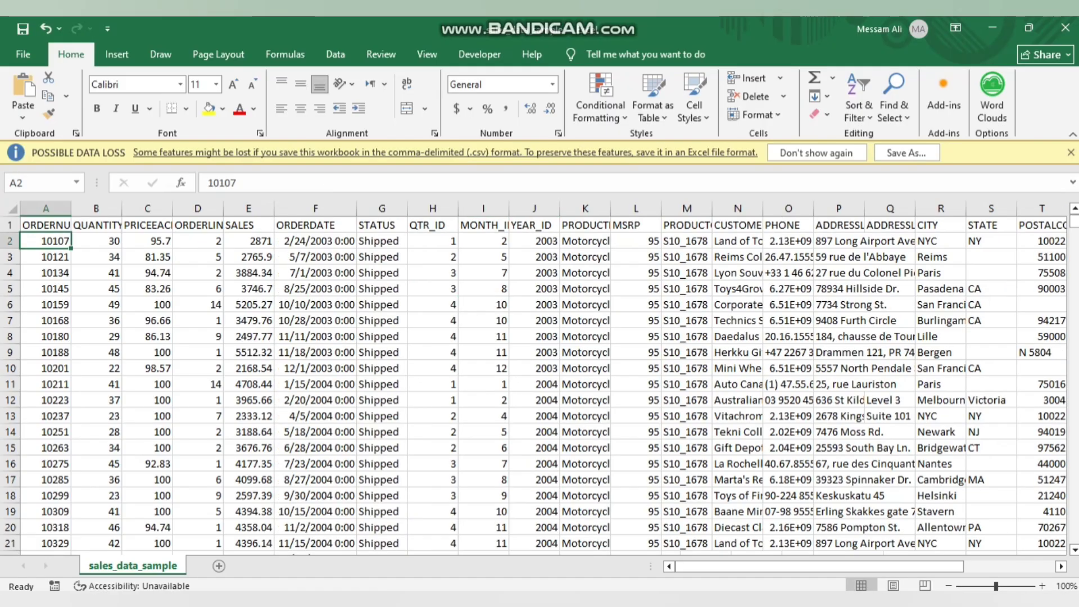
double_click(71, 208)
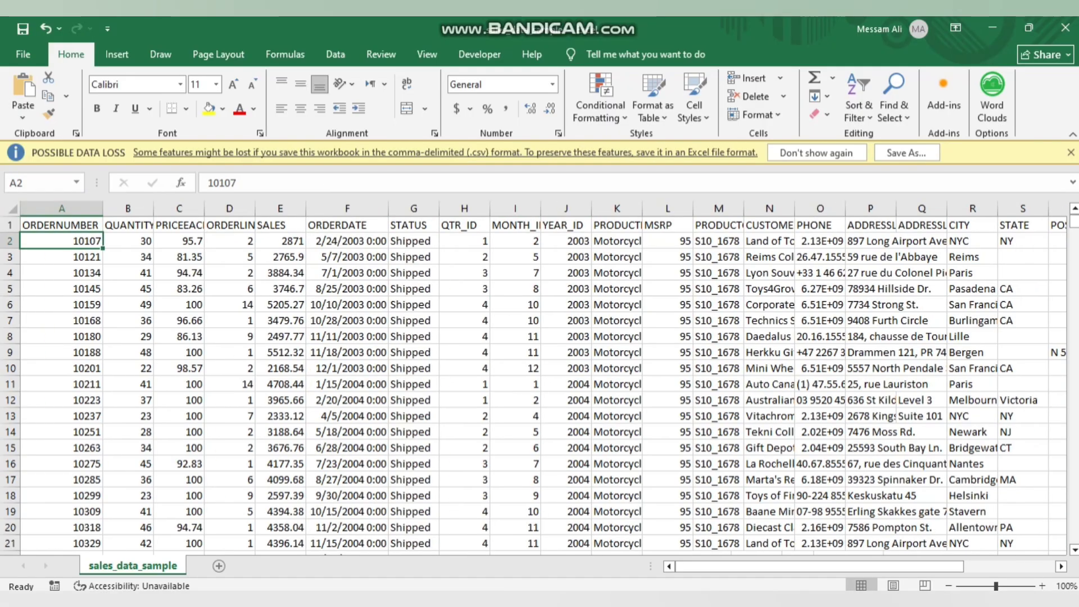
double_click(154, 208)
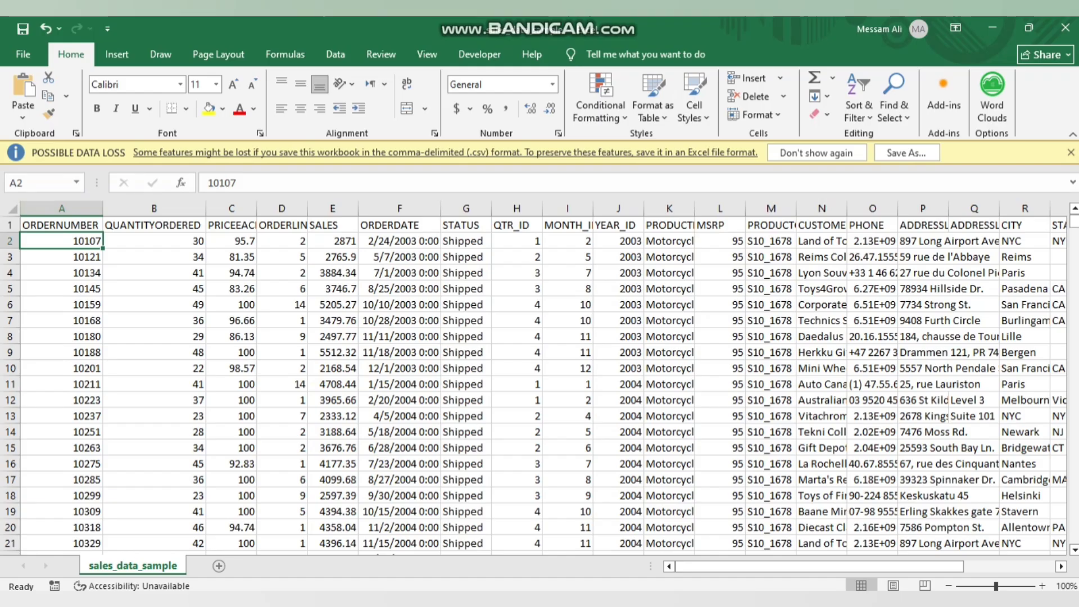
Look through the order records in the sales_data_sample sheet
scroll(539, 382, "right", 1)
scroll(540, 383, "left", 1)
scroll(540, 382, "down", 4)
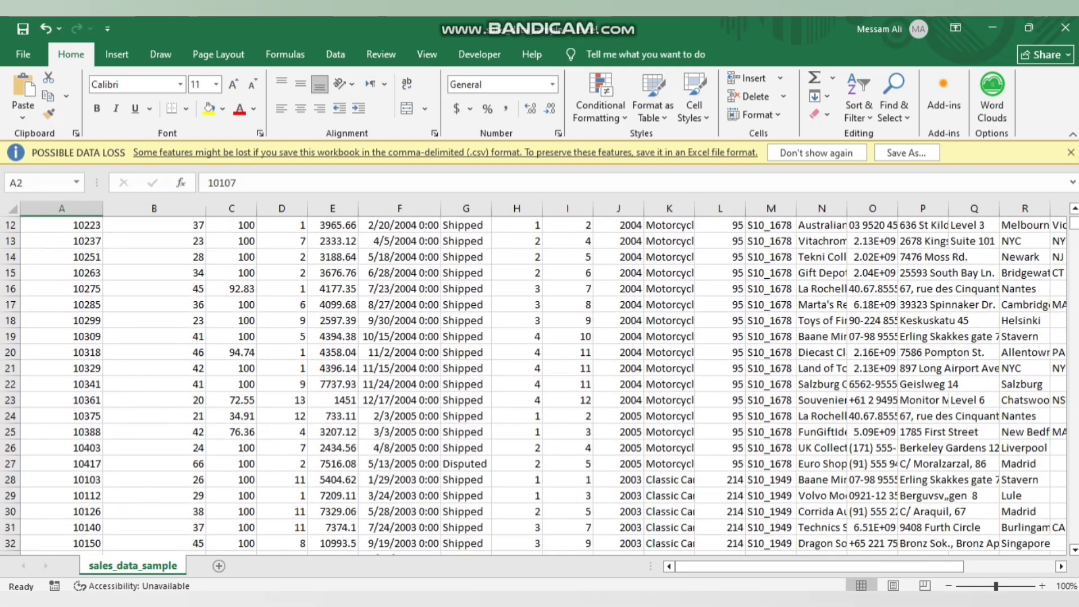
scroll(539, 382, "down", 20)
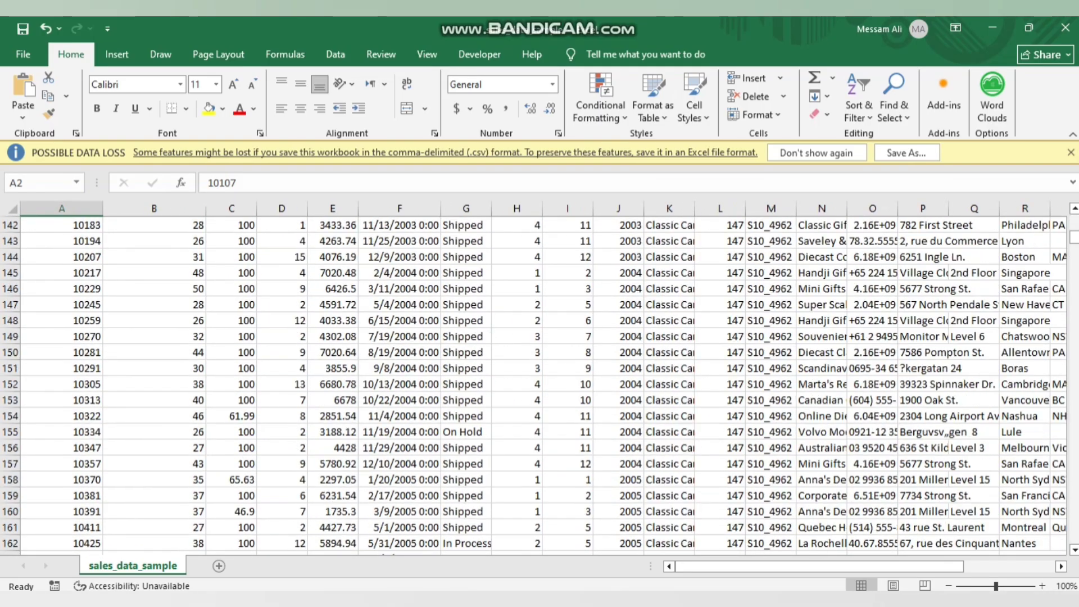
scroll(540, 382, "down", 20)
scroll(539, 383, "up", 20)
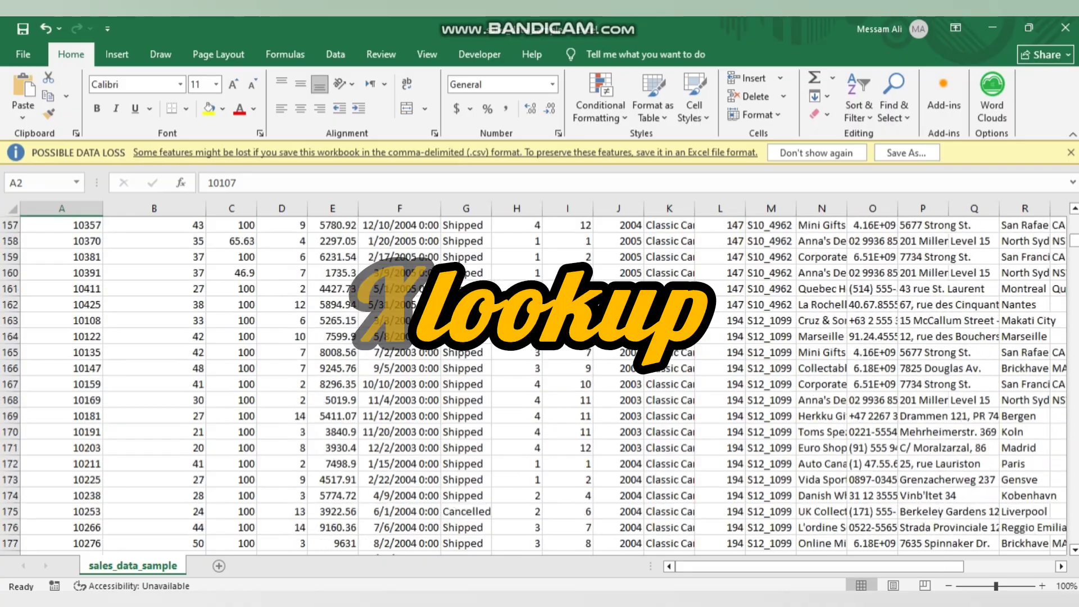
scroll(539, 382, "up", 20)
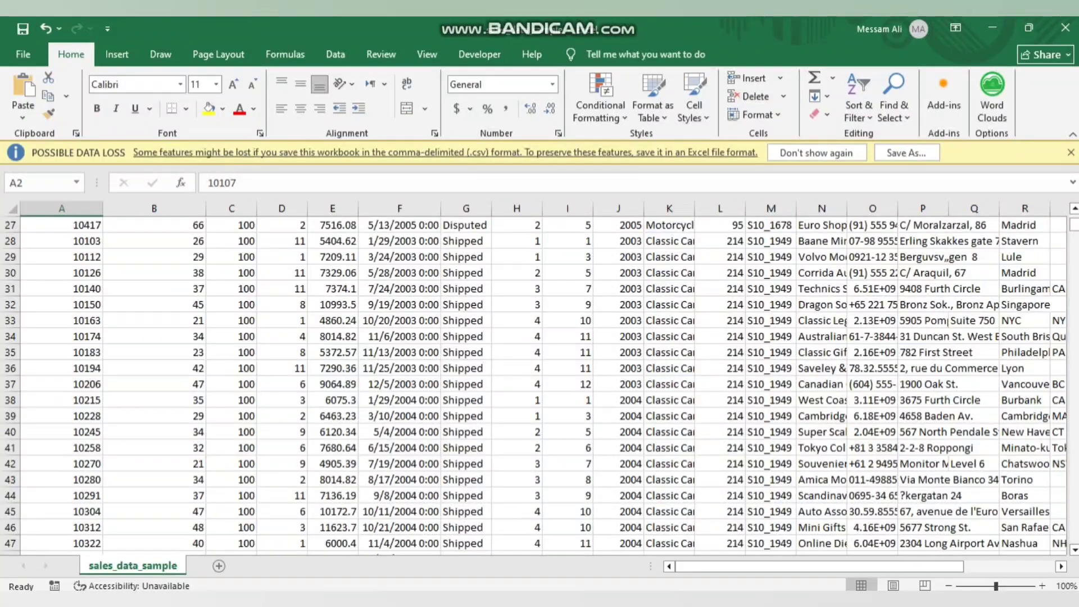
Undo the column width changes and review the sales data across to the DEALSIZE column
key("ctrl+z")
scroll(539, 382, "down", 20)
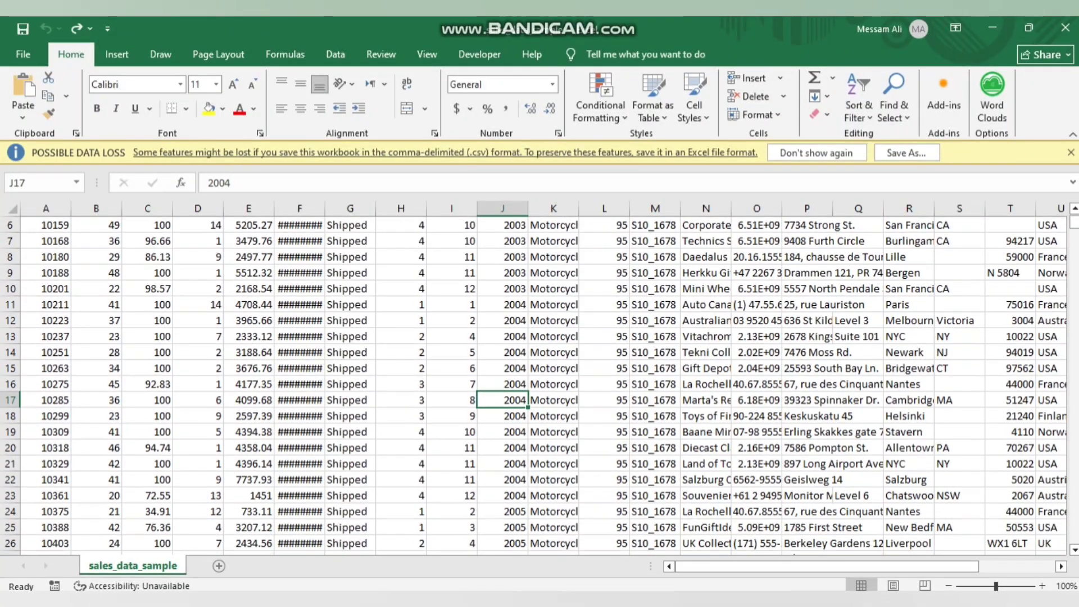
scroll(539, 382, "down", 6)
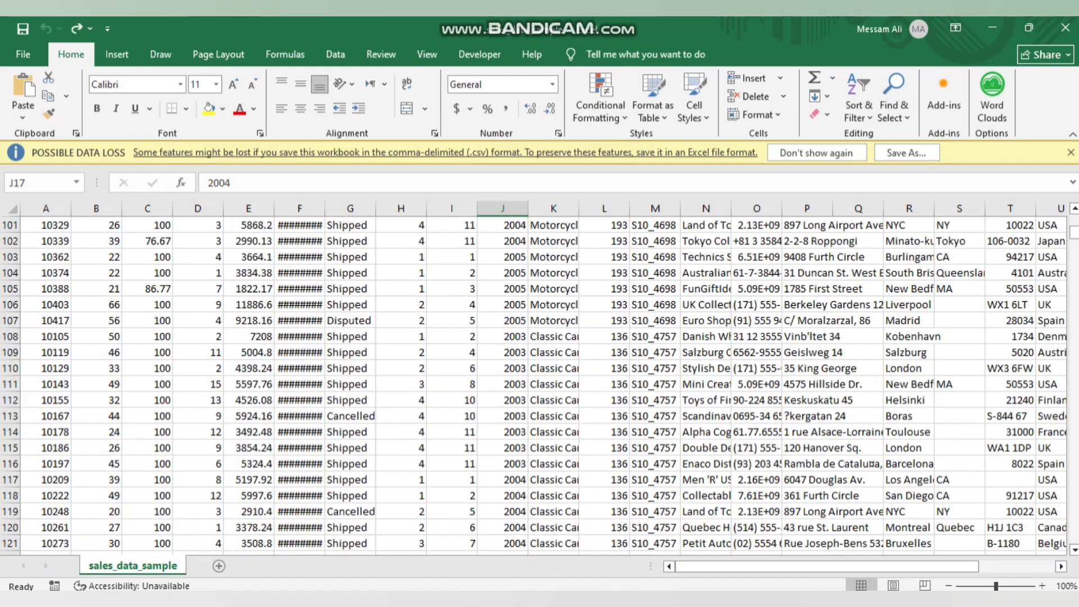
scroll(539, 382, "up", 20)
scroll(539, 382, "right", 5)
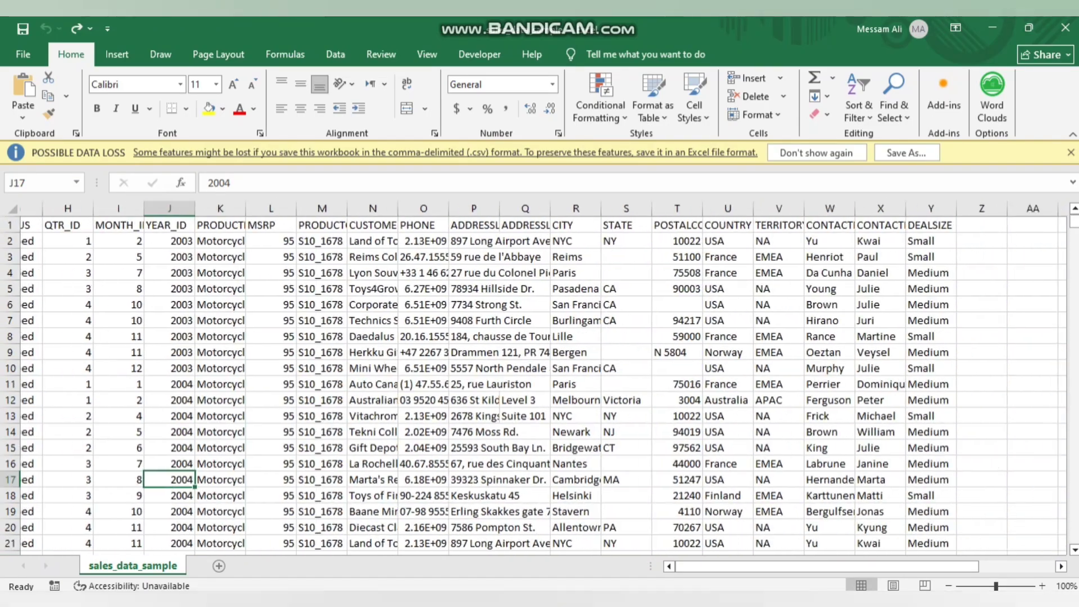
scroll(539, 382, "left", 5)
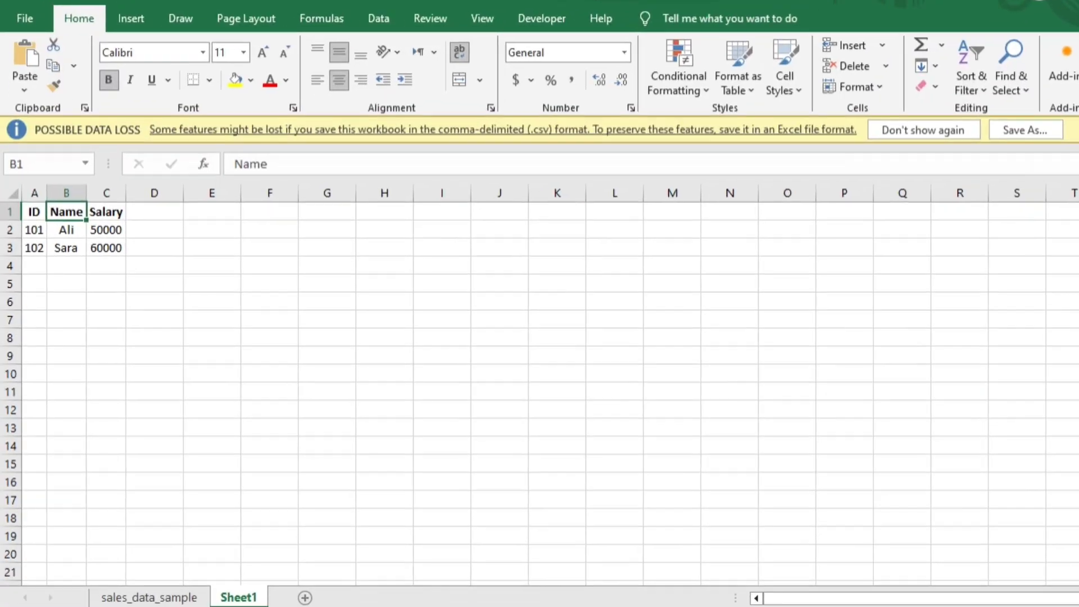
Examine the ID, Name and Salary entries in the small table on Sheet1
left_click(106, 212)
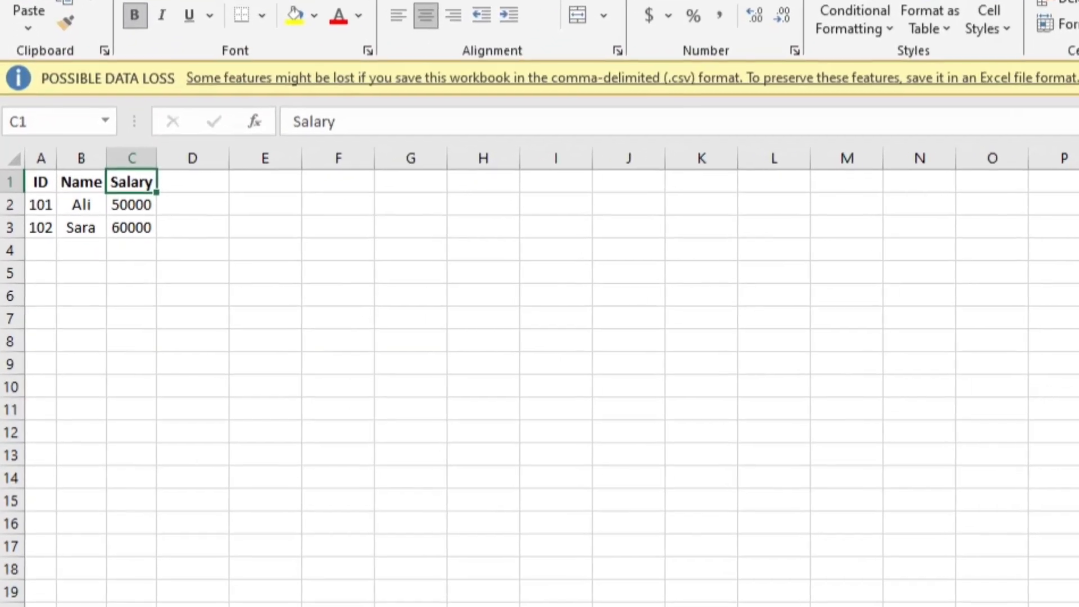
left_click(43, 196)
left_click(140, 197)
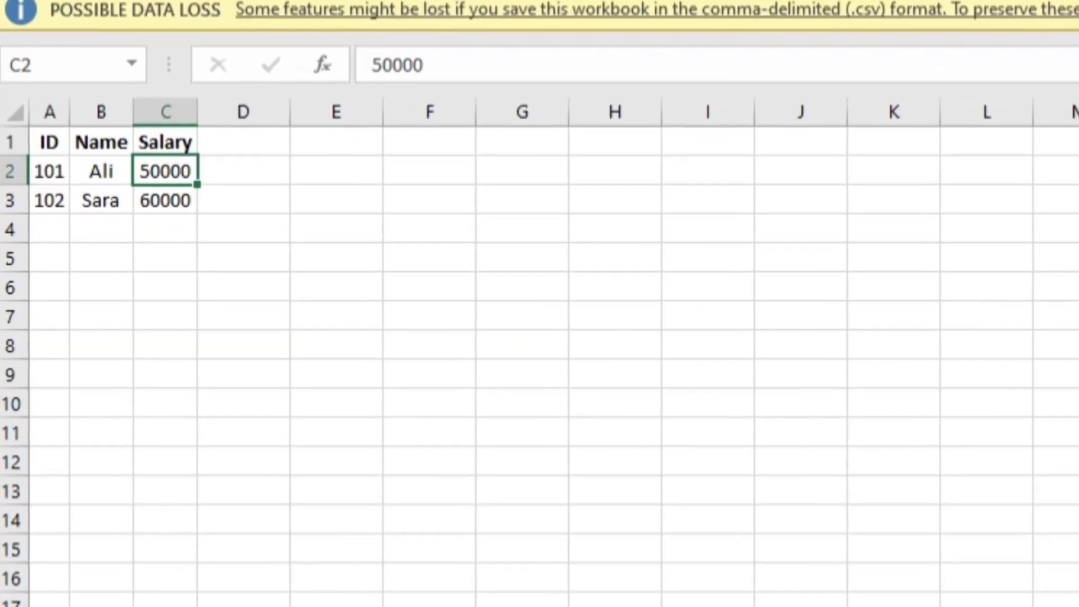
left_click(106, 163)
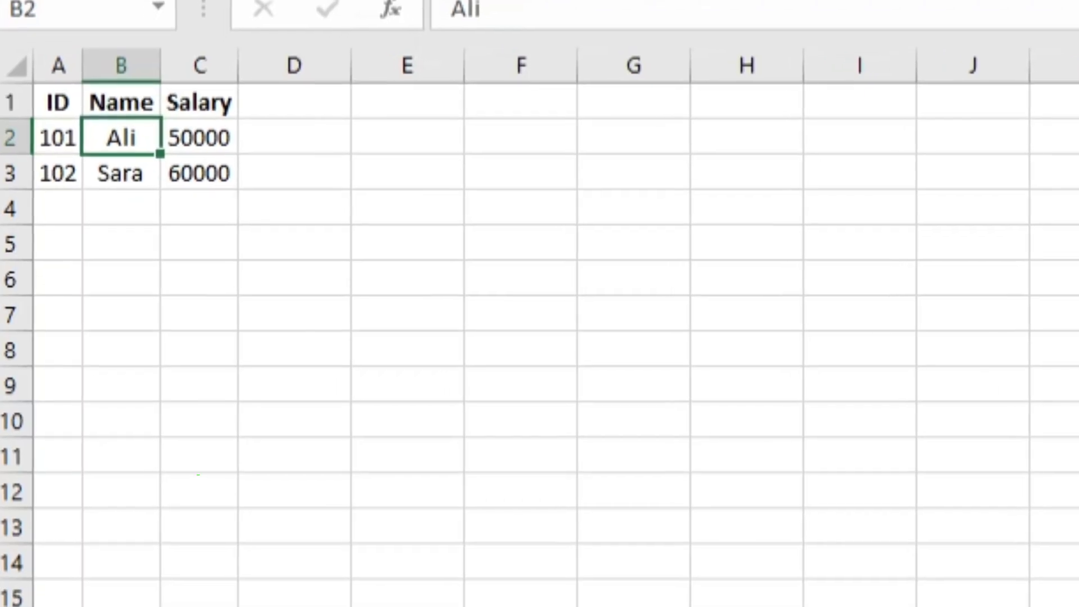
left_click(52, 194)
left_click(126, 167)
left_click(208, 167)
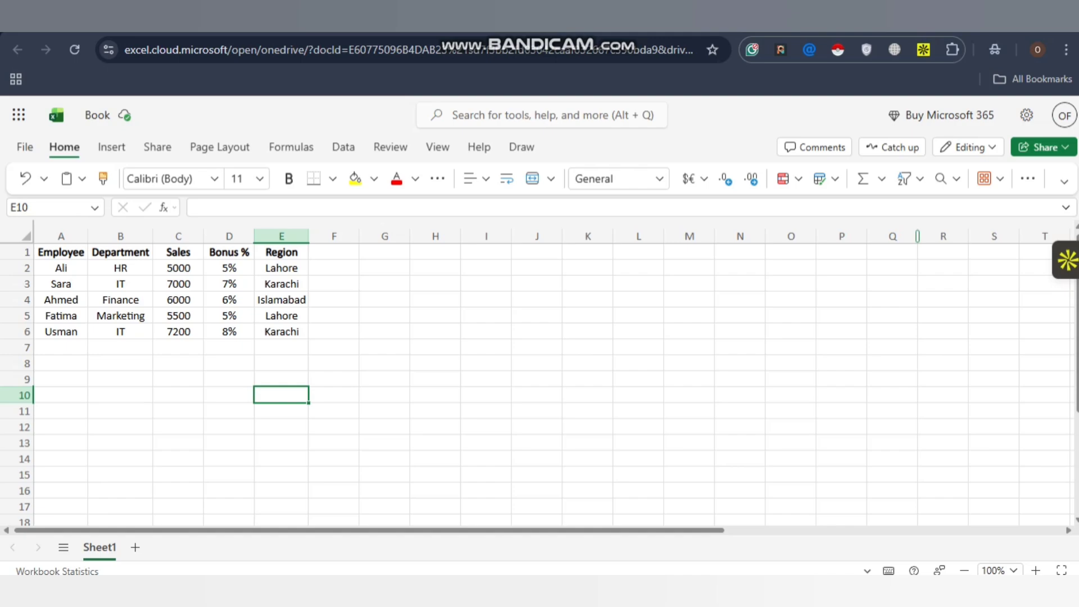
Enter =VLOOKUP(A2,A1:E6,3,false) in cell G3 to return the first employee's sales by exact match
double_click(384, 284)
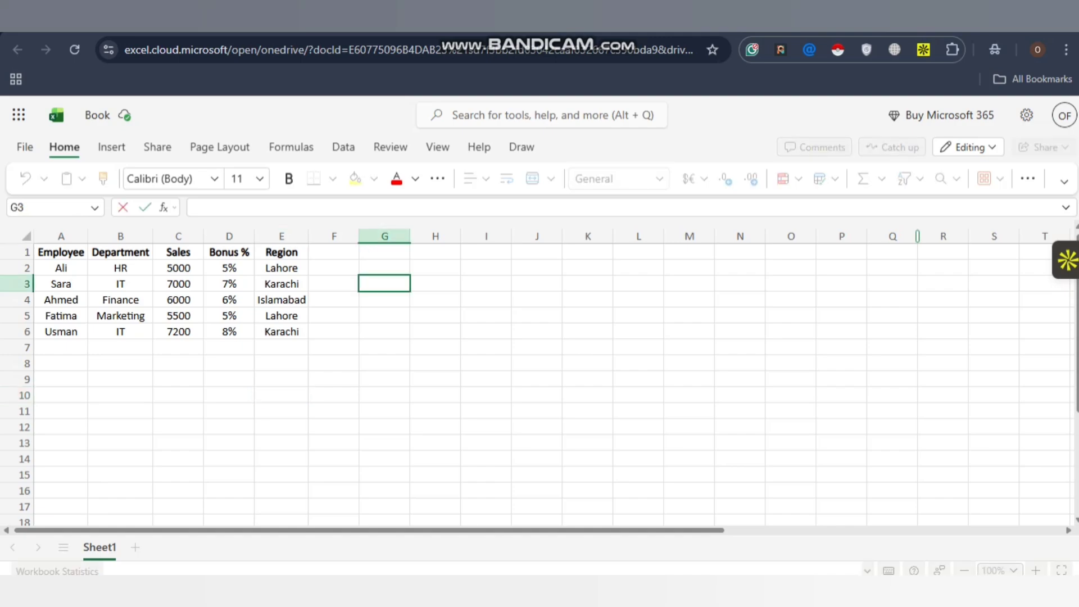
type("=")
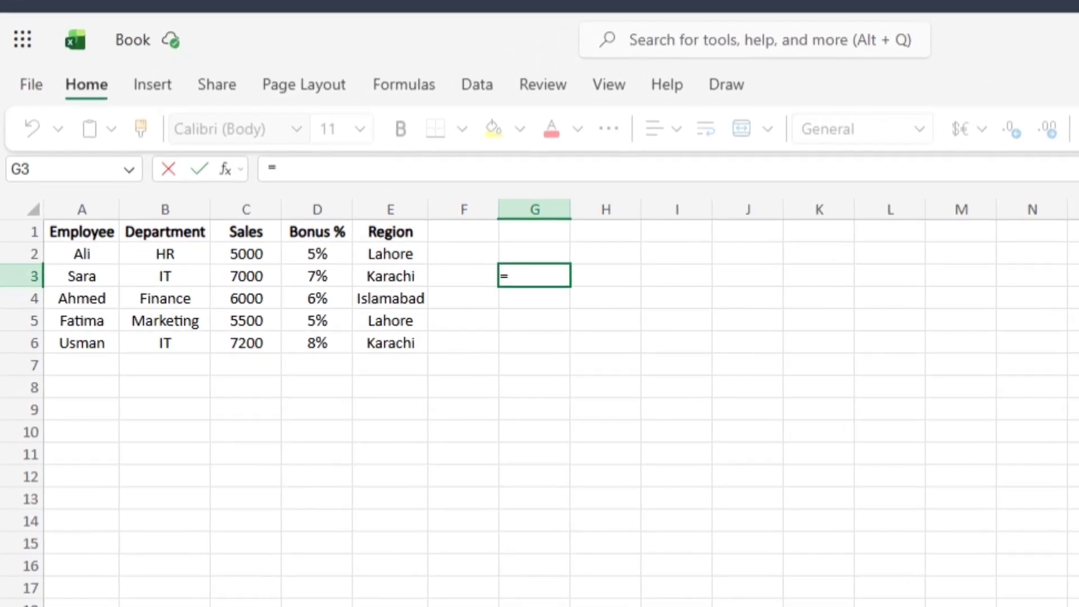
type("vloo")
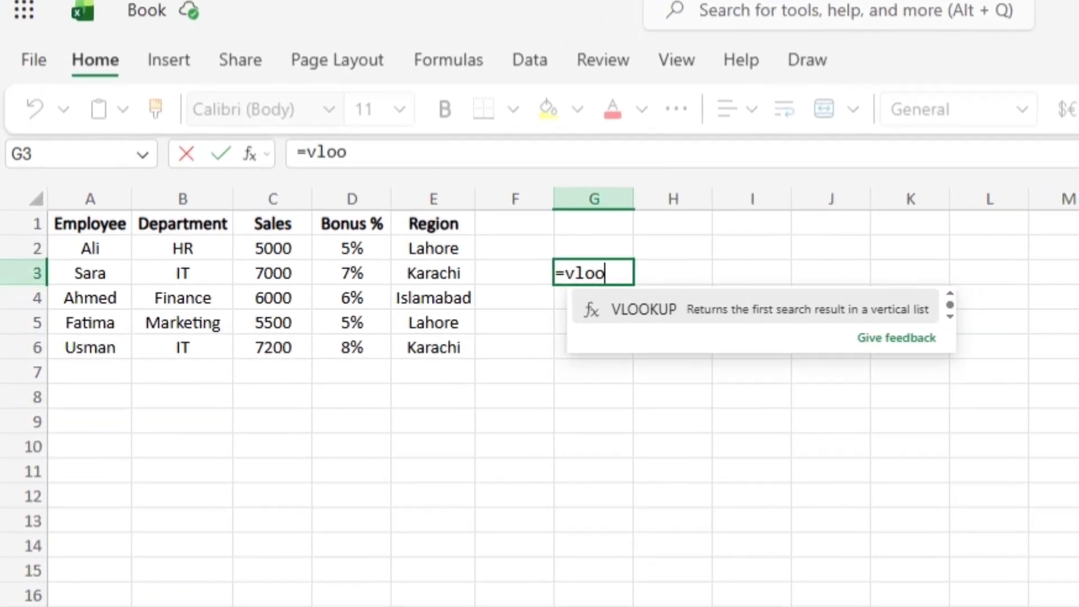
key("Tab")
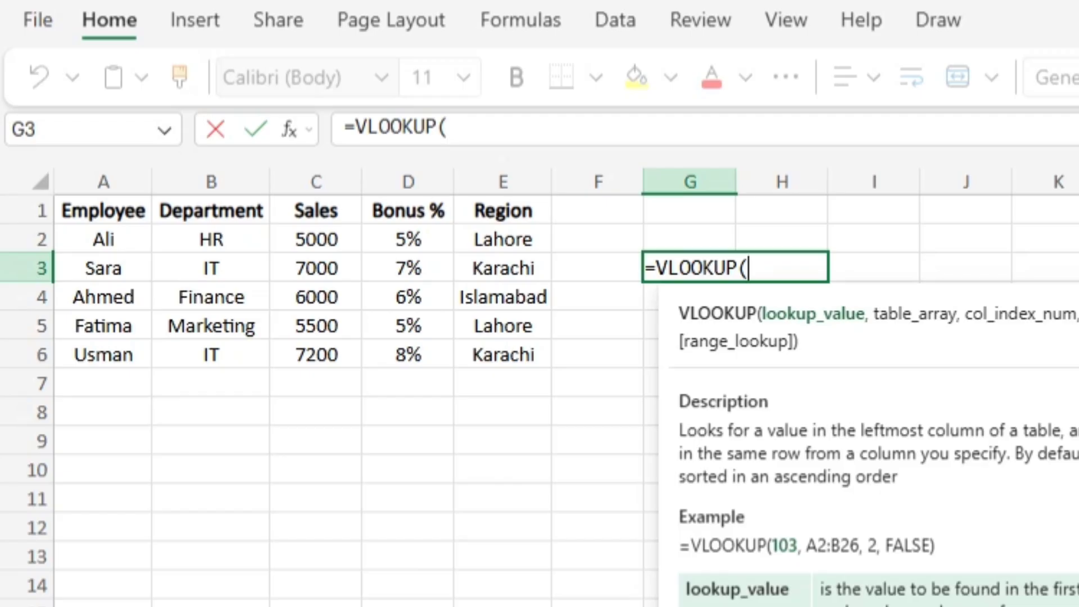
left_click(103, 240)
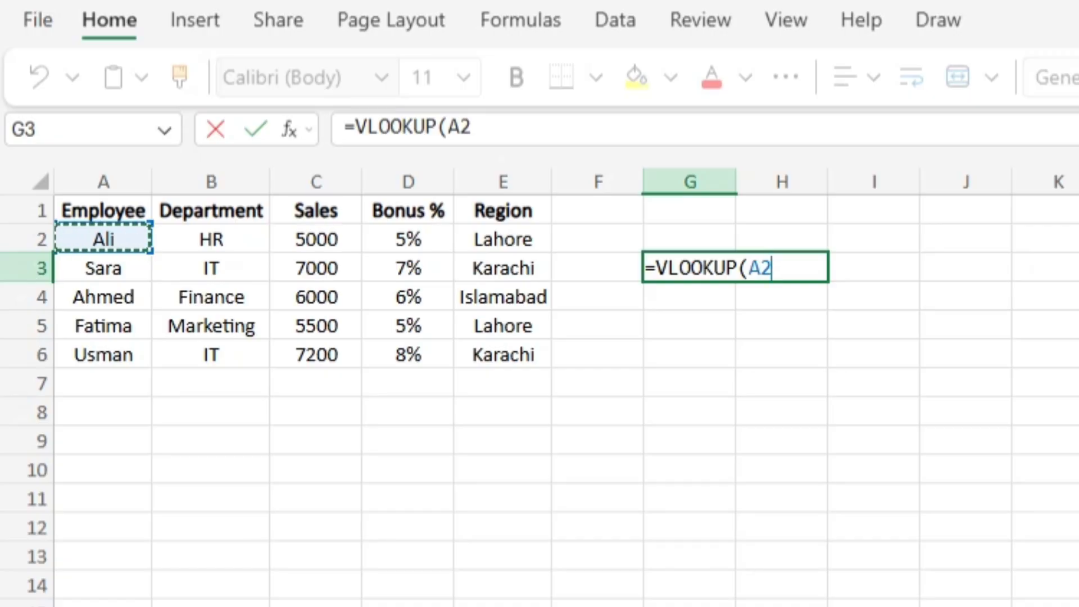
type(",")
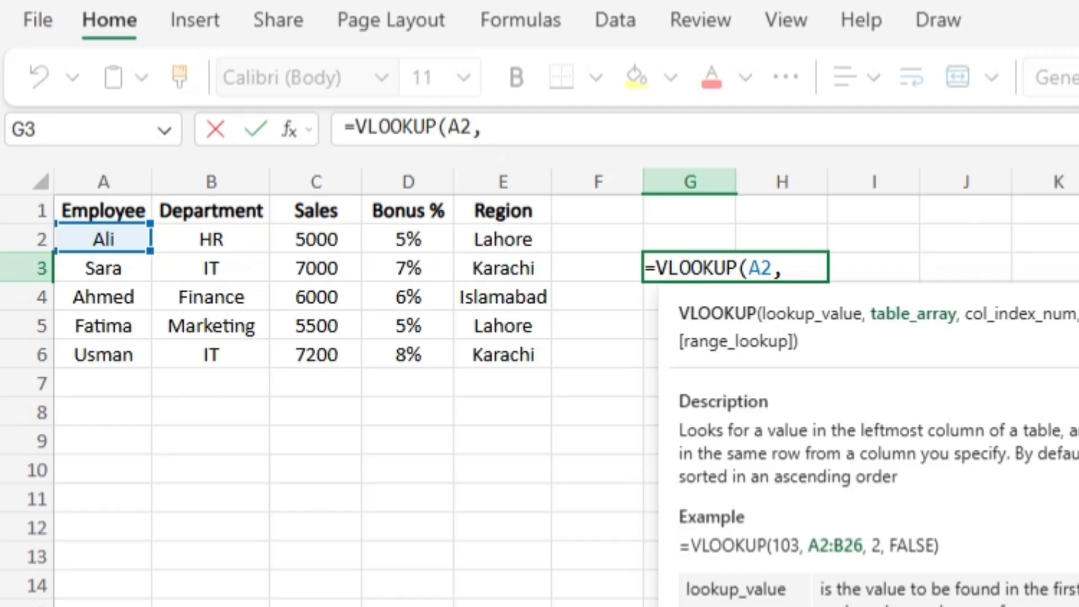
left_click_drag(103, 211, 503, 354)
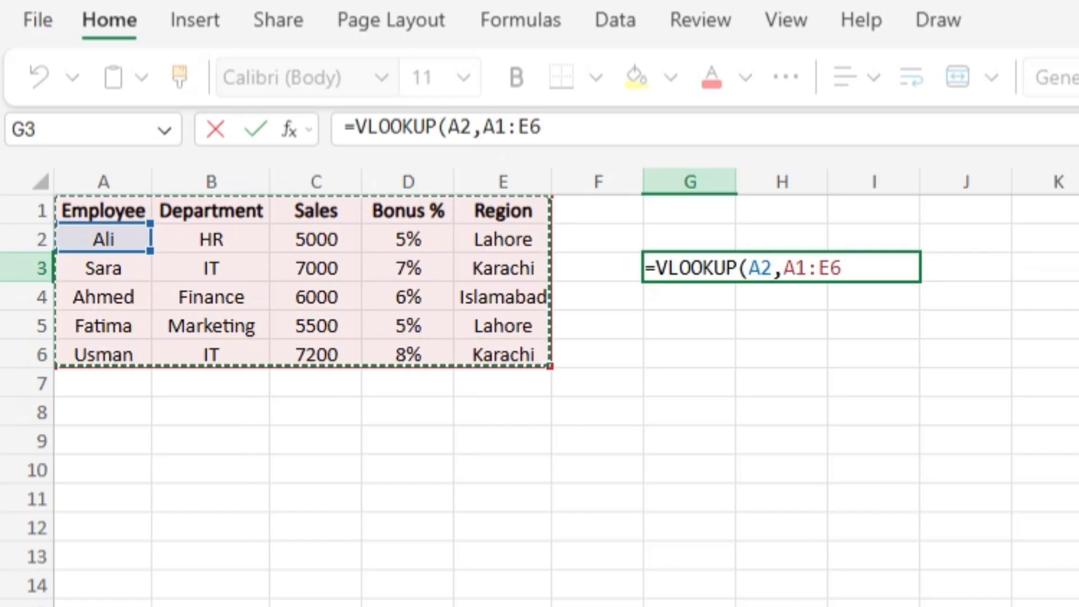
type(",3")
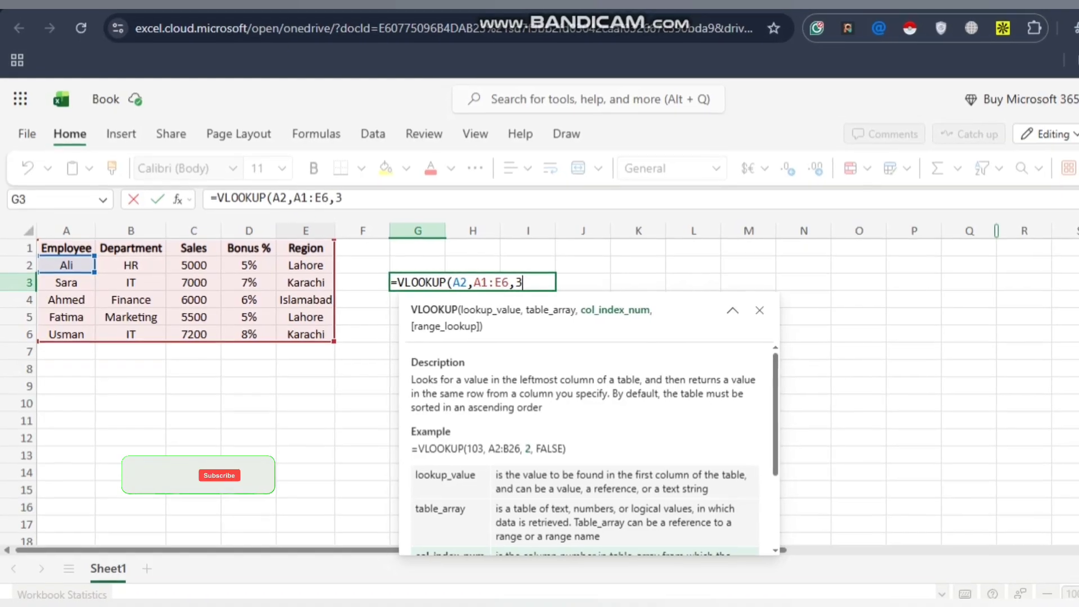
type(",")
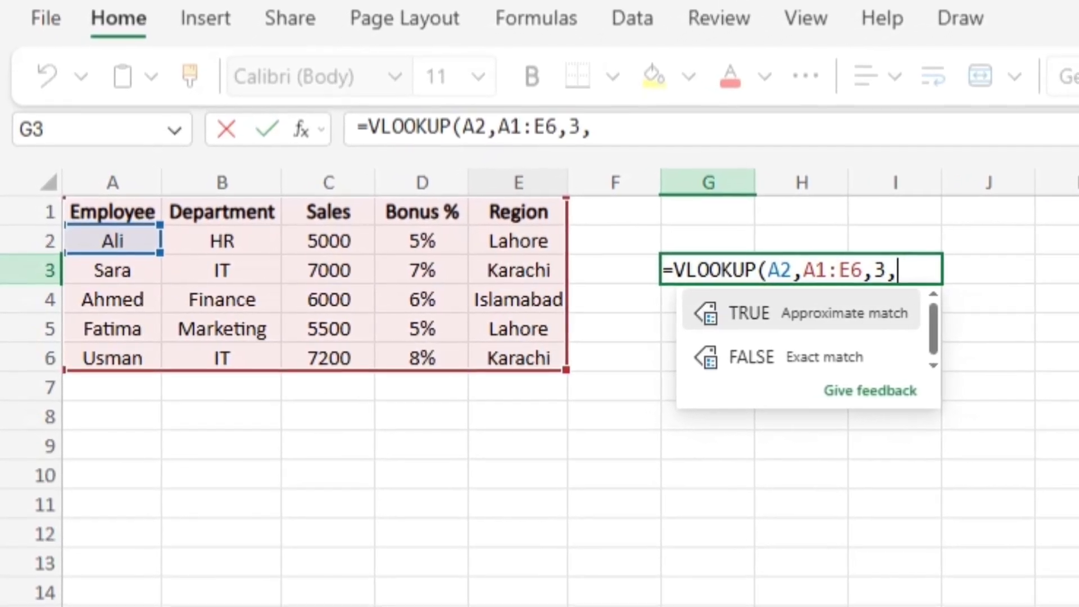
type("false")
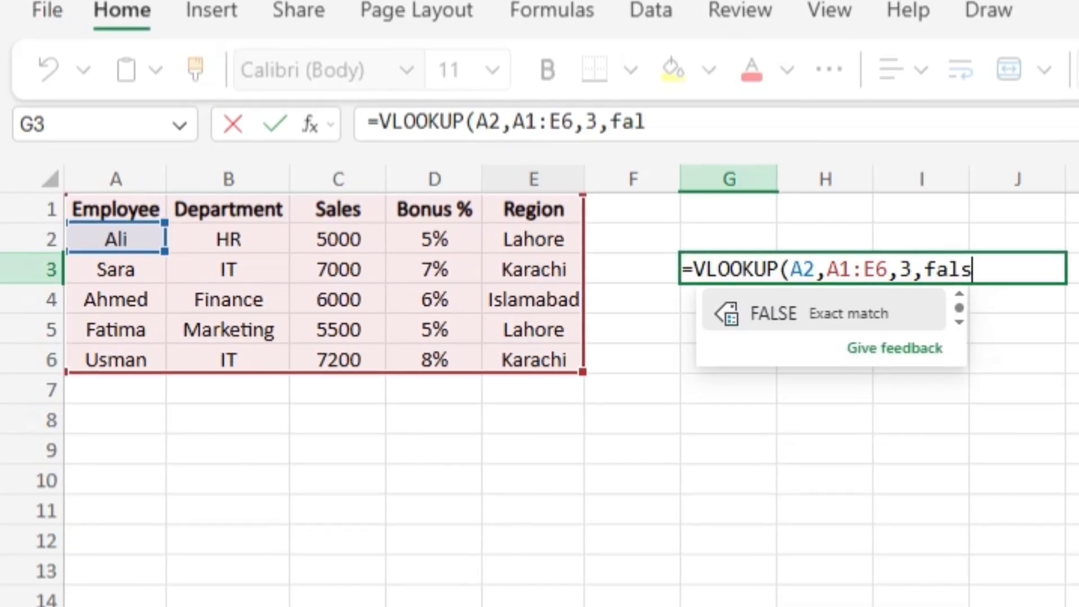
type(")")
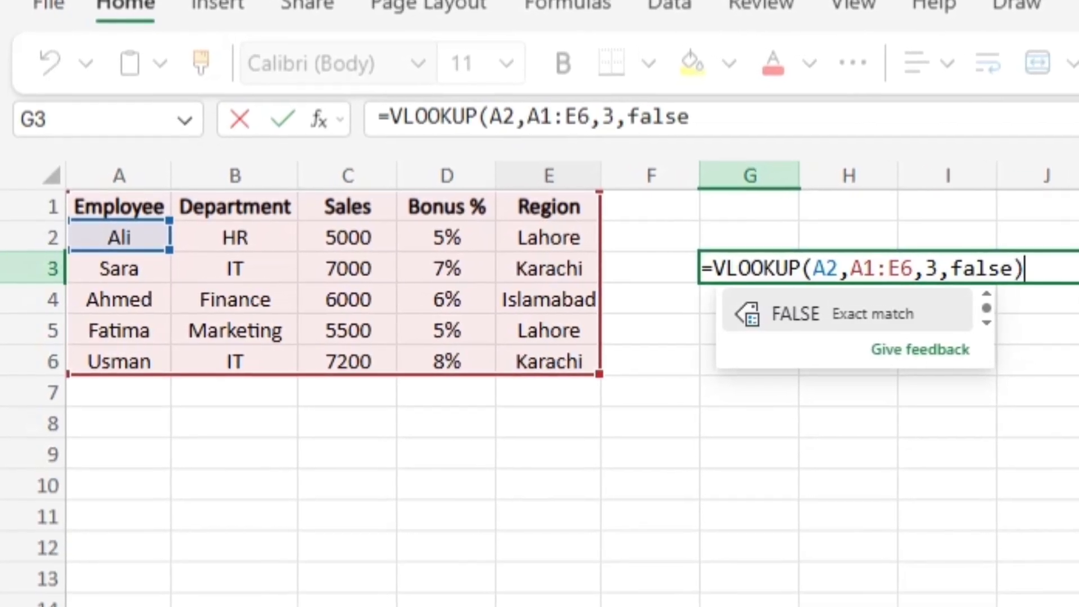
key("Return")
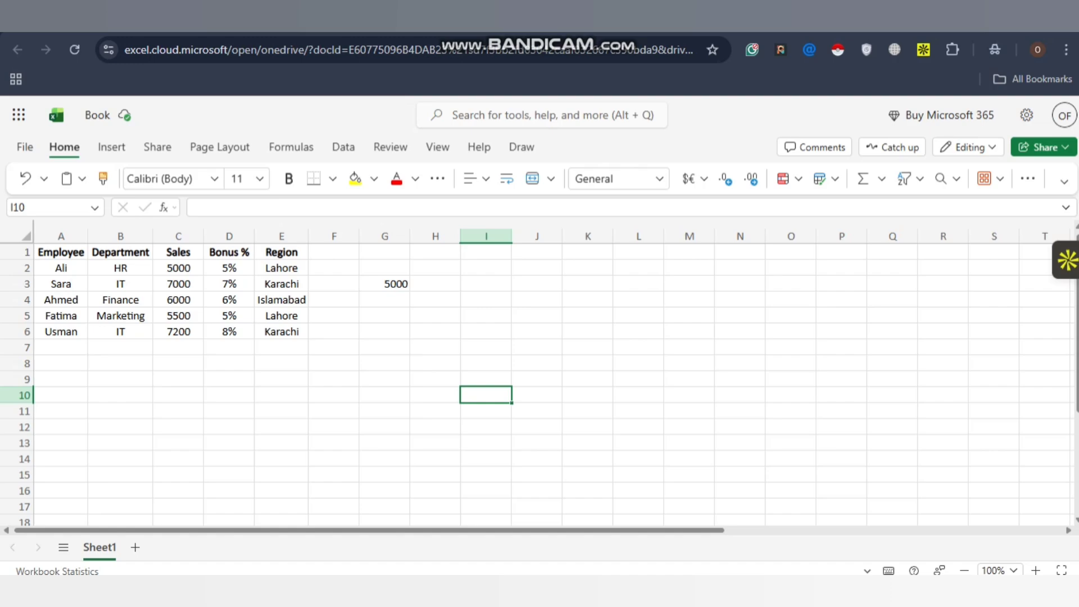
Enter =XLOOKUP(A2,A2:A6,C2:C6) in cell G5 to look up the first employee's sales
type("=xloo")
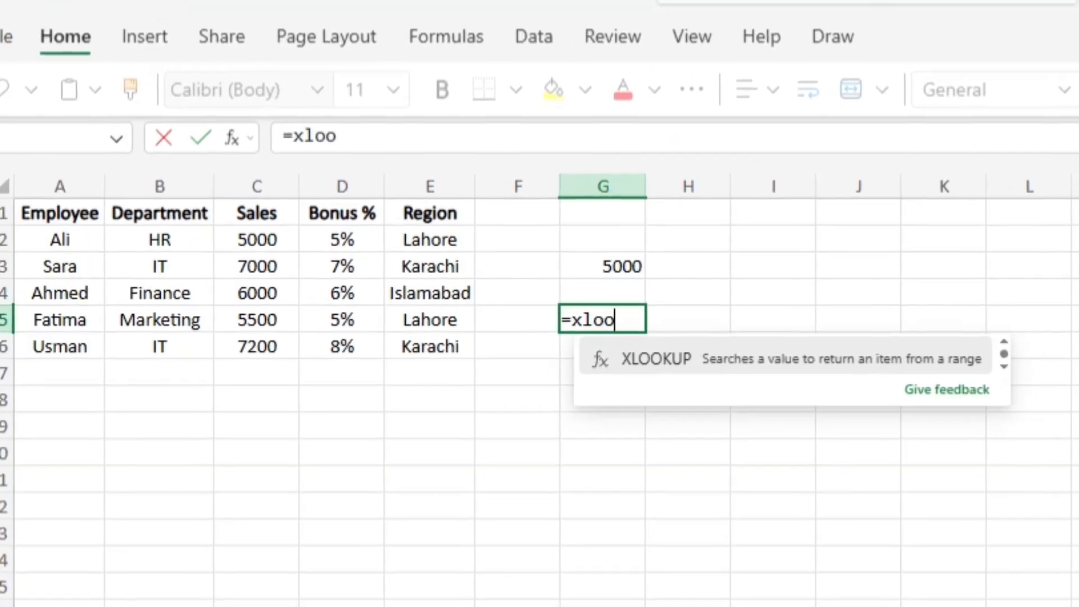
key("Tab")
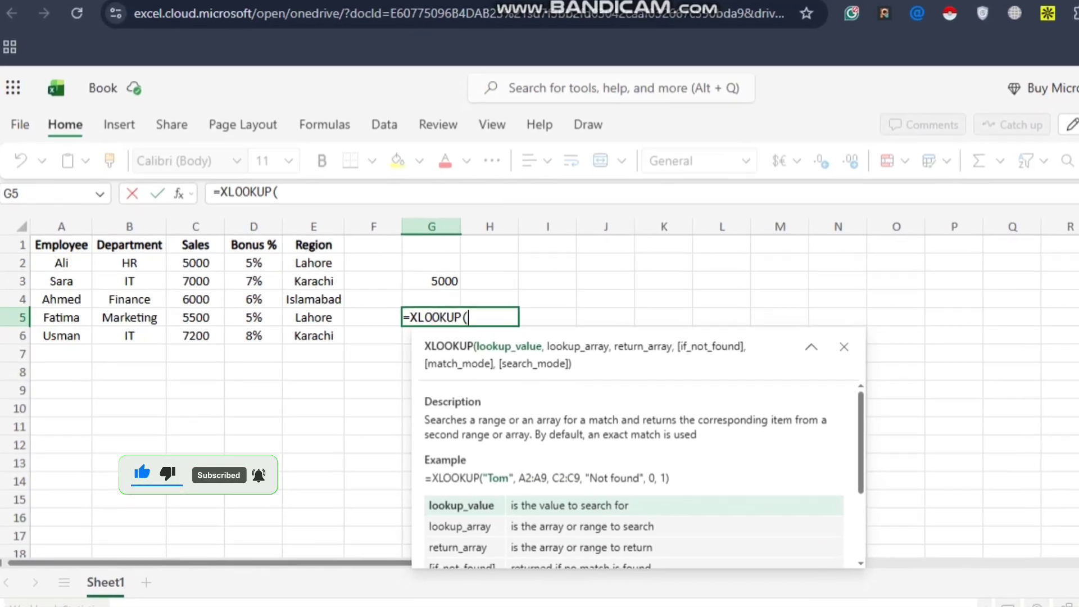
left_click(61, 262)
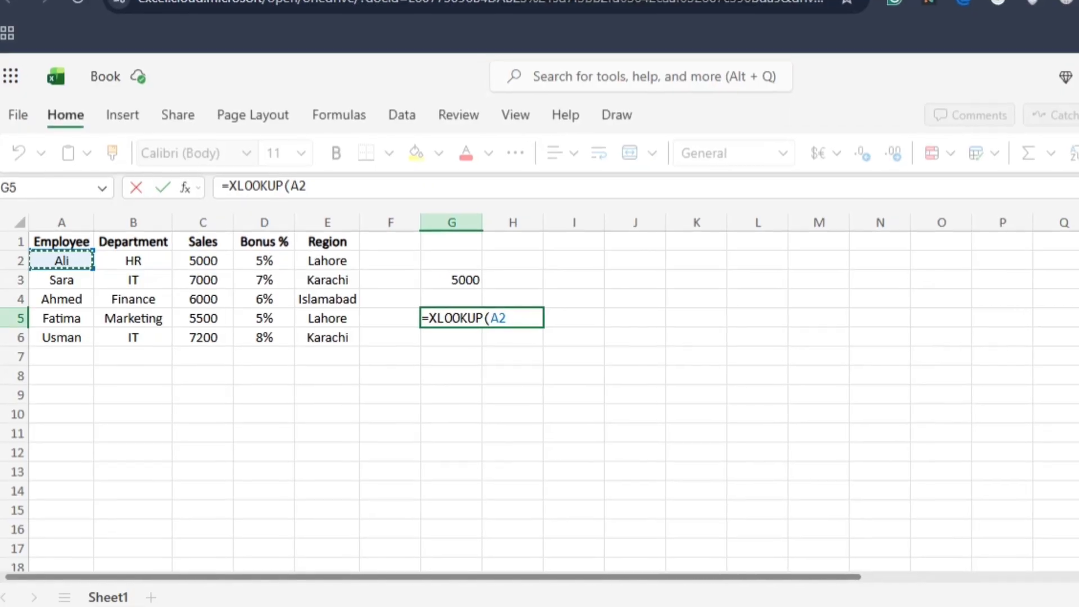
type(",")
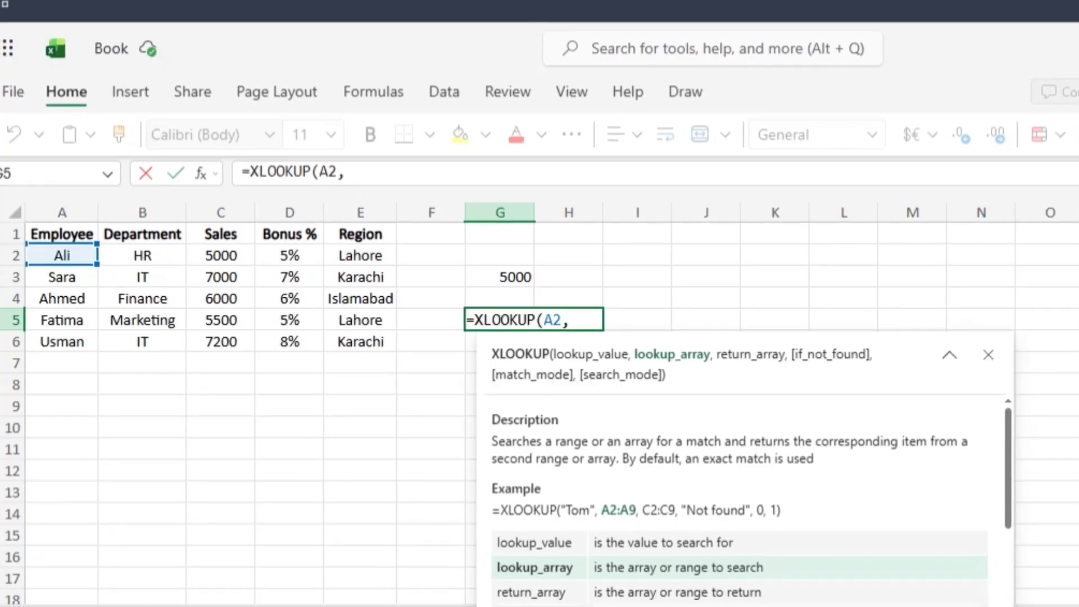
left_click(62, 255)
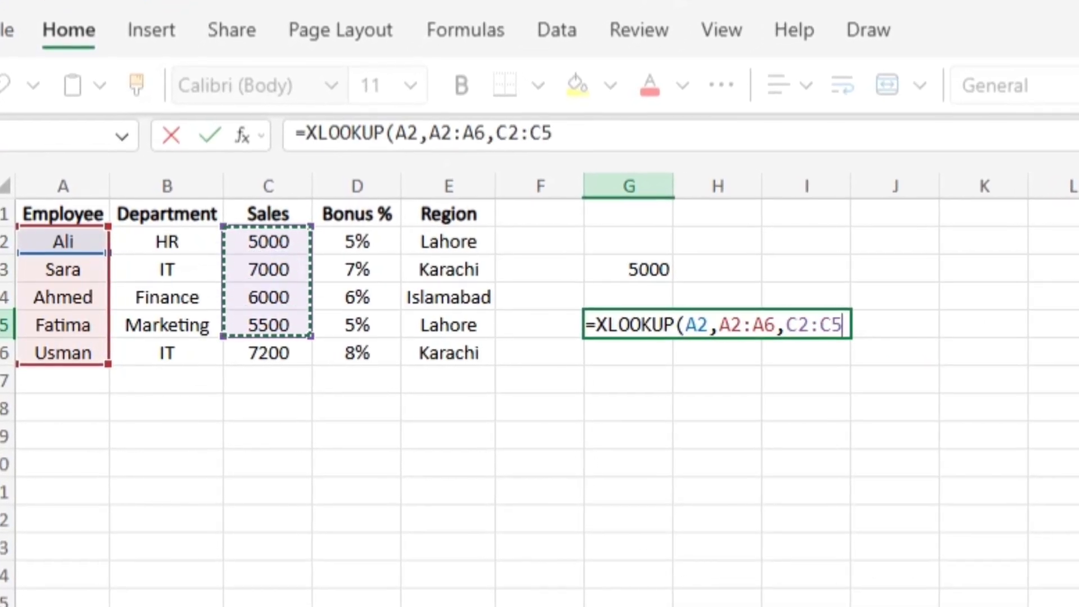
key("shift+Down")
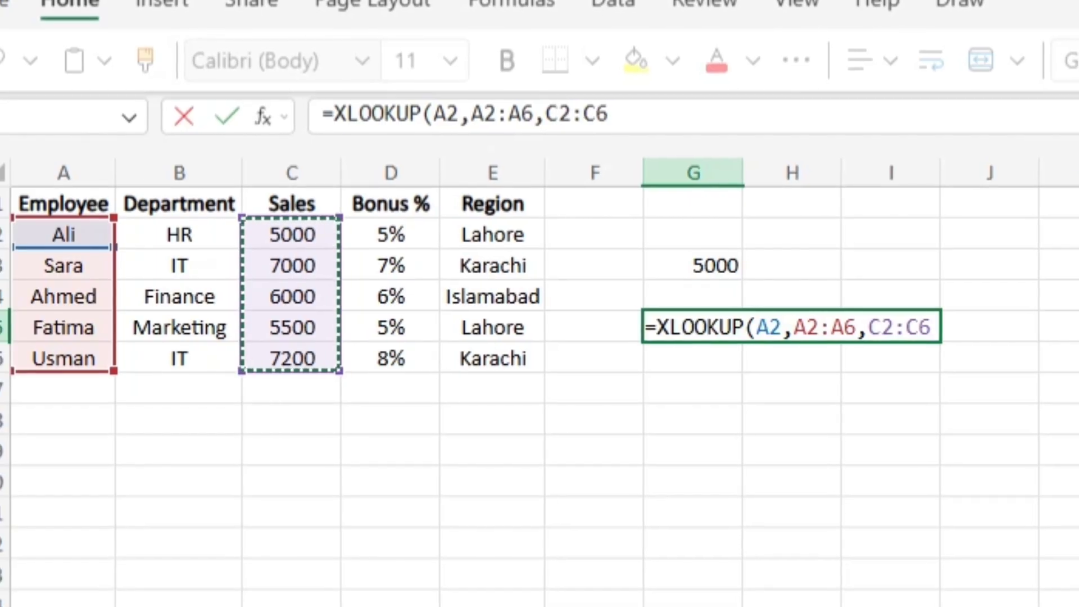
type(")")
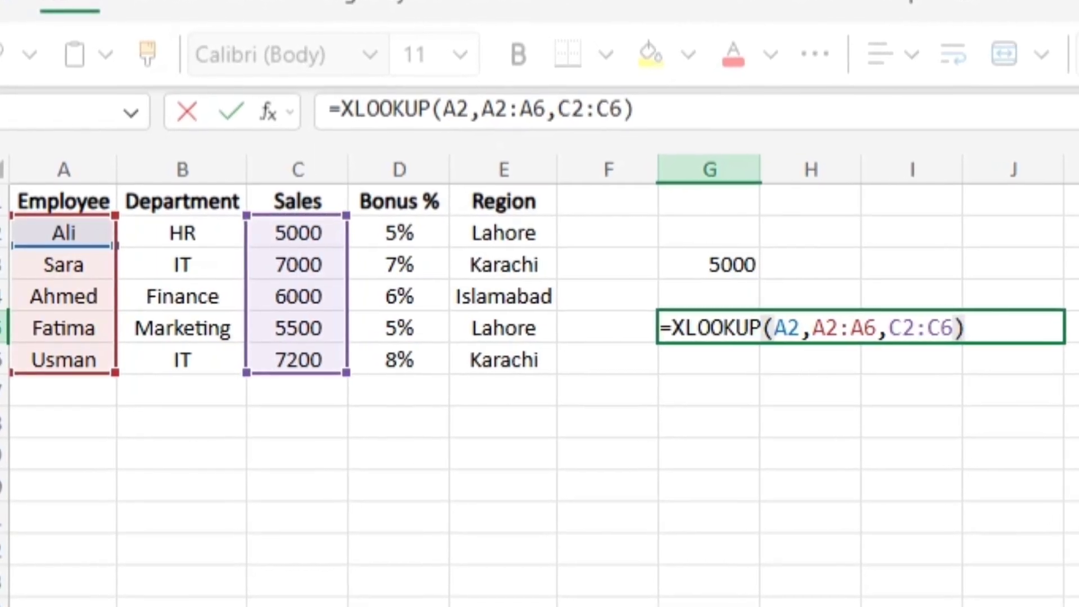
key("Return")
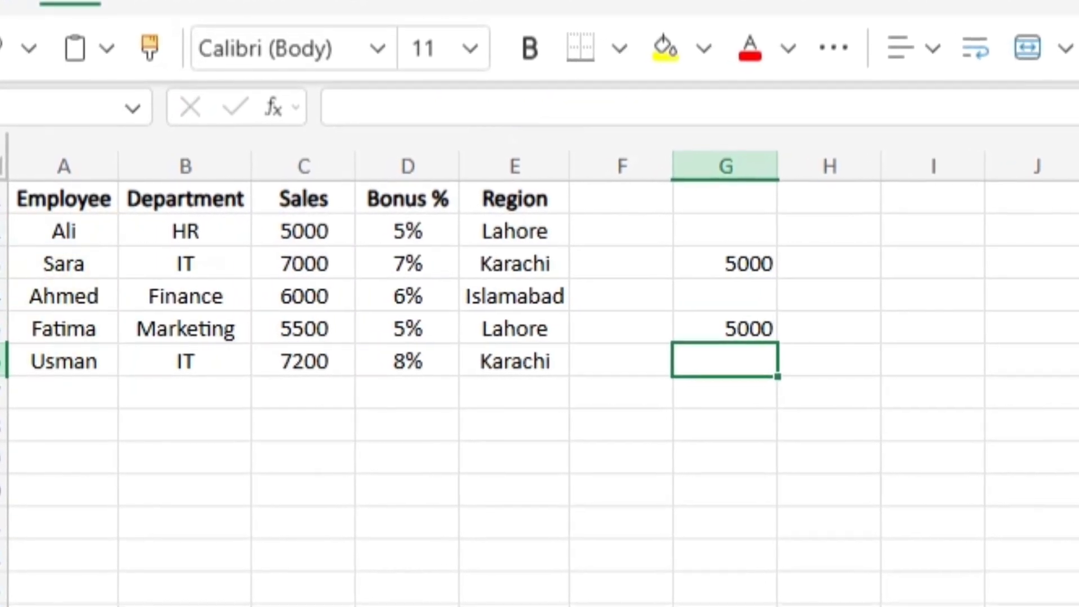